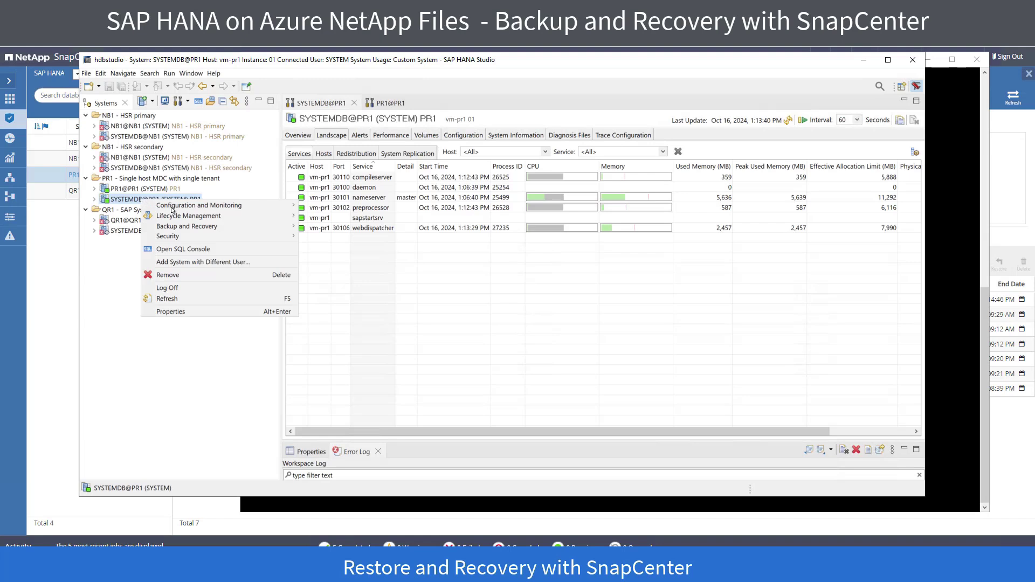
- Stop the PR1 system through SYSTEMDB@PR1 with a Hard shutdown and open the PR1@PR1 tenant database
mouse_move(178, 207)
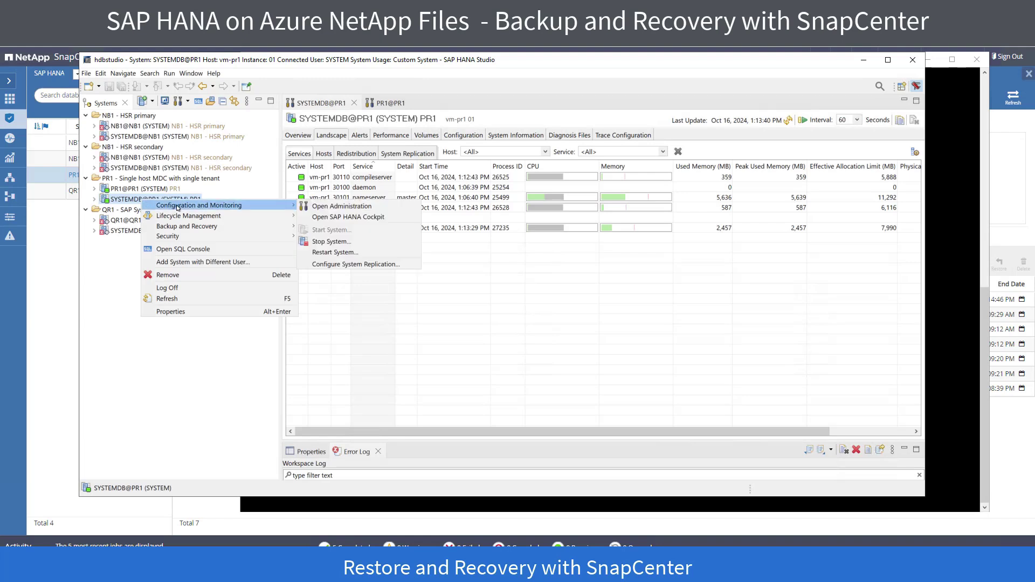
click(349, 242)
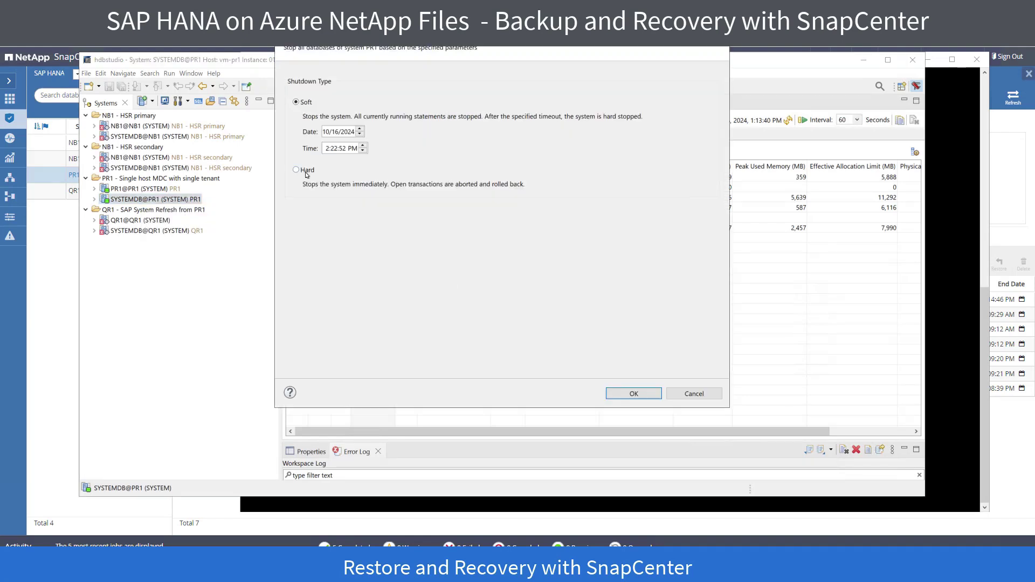
click(306, 172)
click(646, 398)
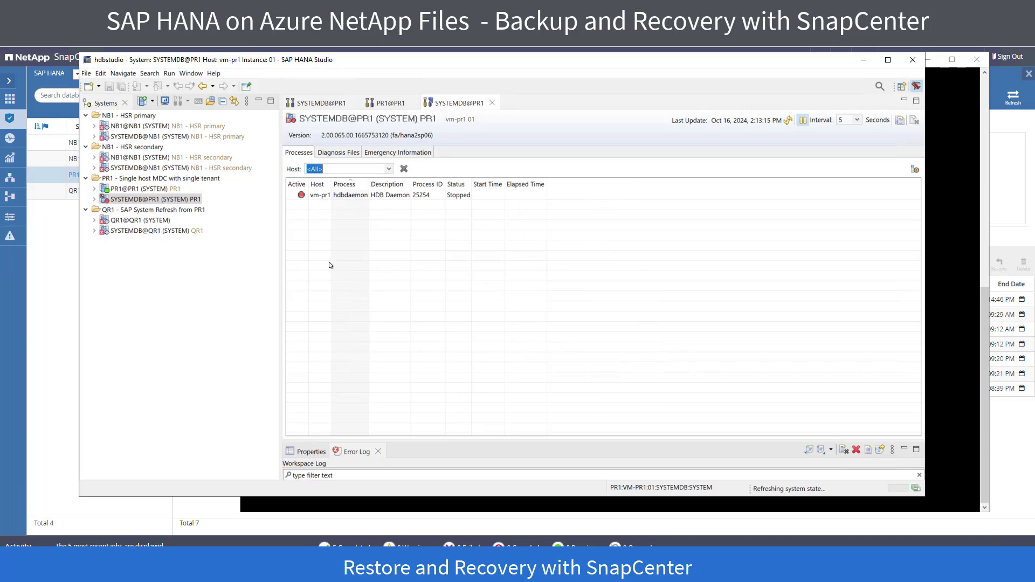
click(140, 189)
double_click(140, 189)
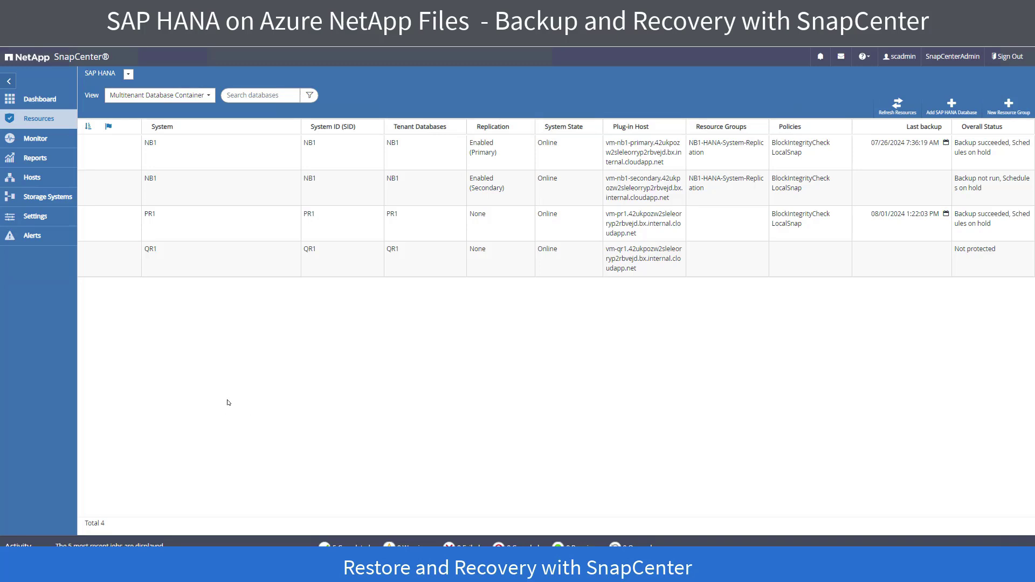
- In SnapCenter, open the PR1 system's topology and start a restore from the backup SnapCenter_vm-pr1_LocalSnap_Hourly_08-01-2024_13_13_31_0216
click(227, 219)
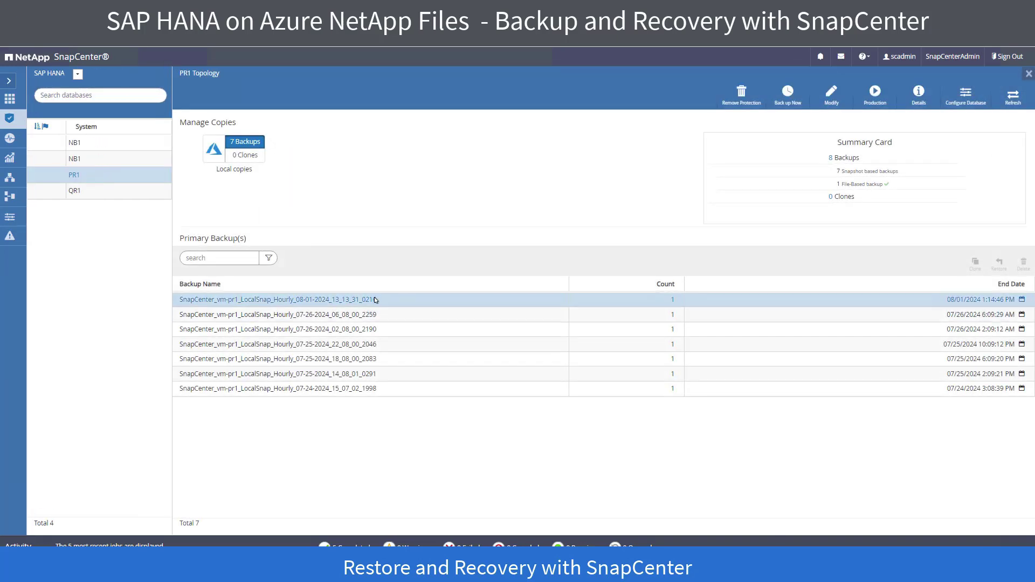
click(376, 300)
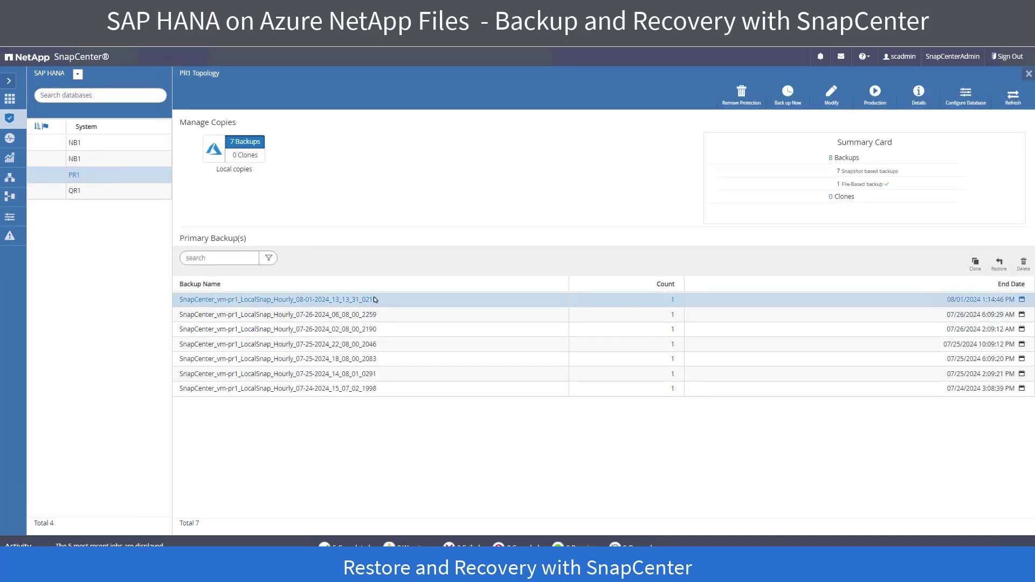
click(999, 263)
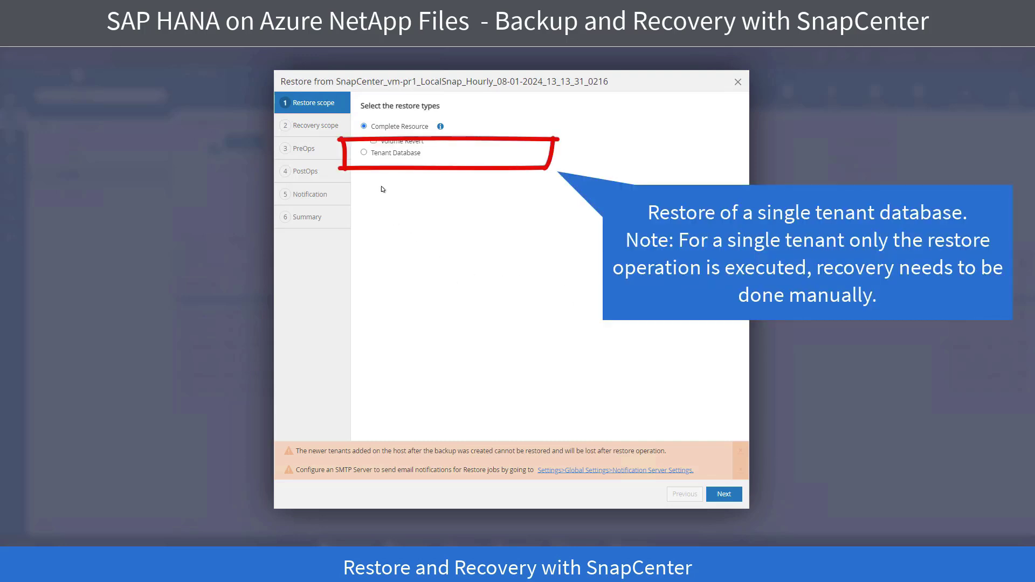
- Run the restore as Complete Resource with Volume Revert, recovering to the most recent state with default log locations and no pre or post commands
click(373, 142)
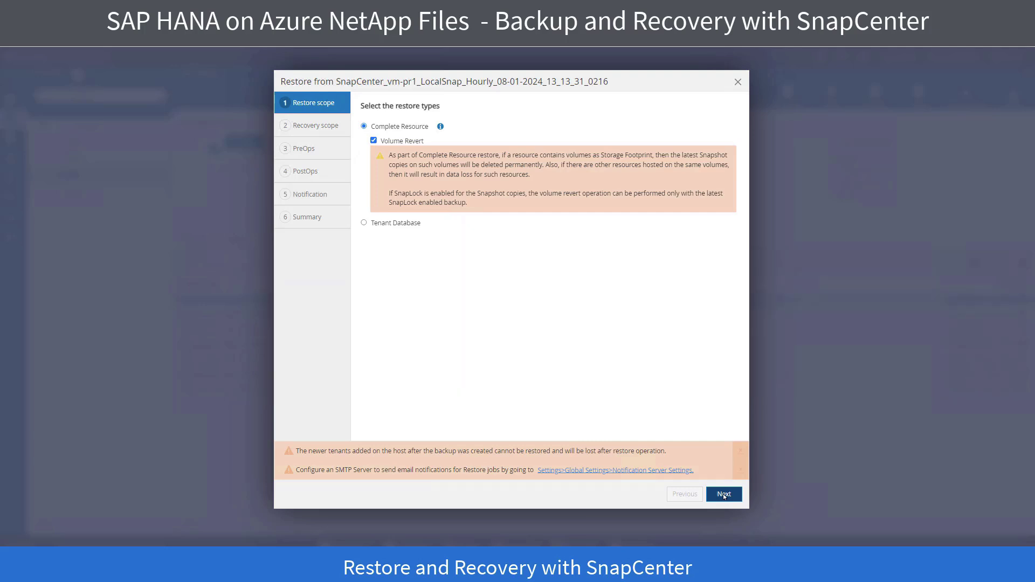
click(723, 494)
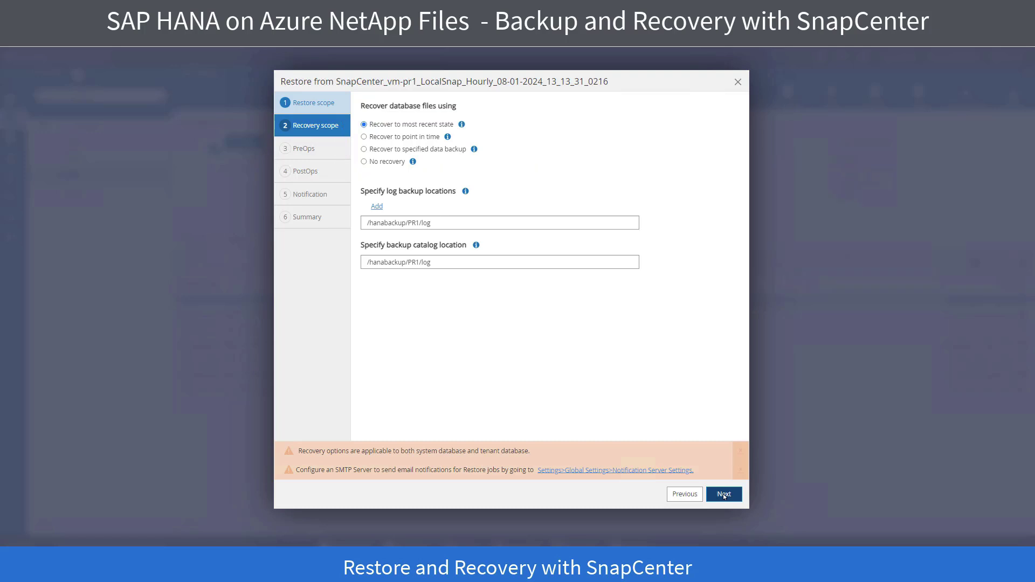
click(723, 493)
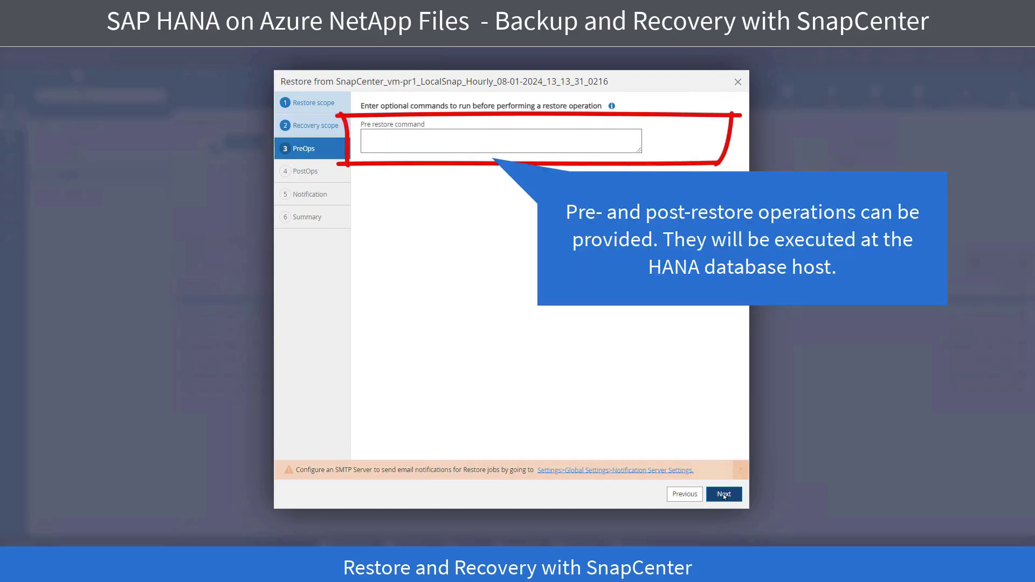
click(722, 494)
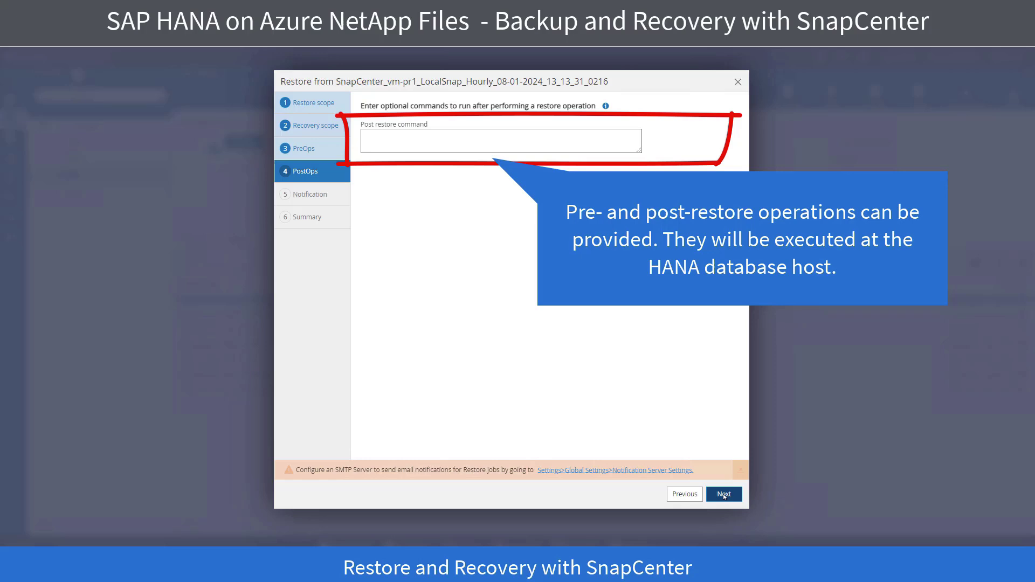
click(723, 494)
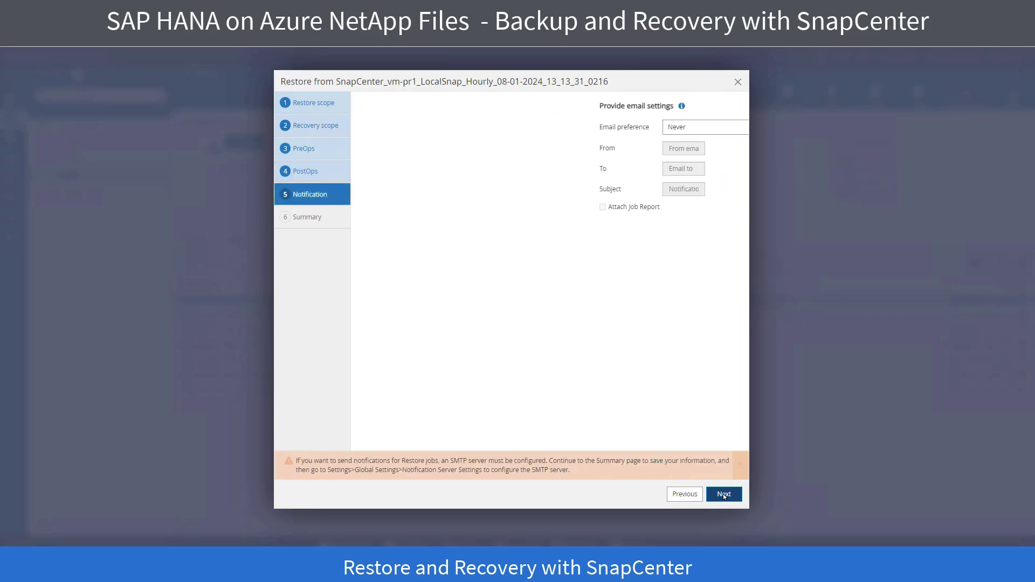
click(723, 493)
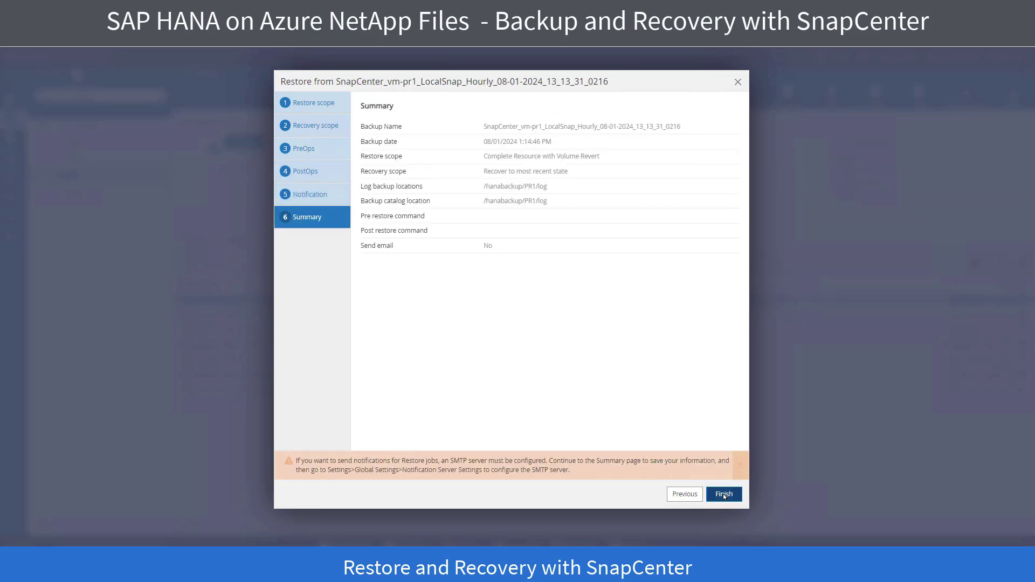
click(723, 494)
- Review the PR1 restore job's details, including the tenant database recovery task, and close them
click(305, 504)
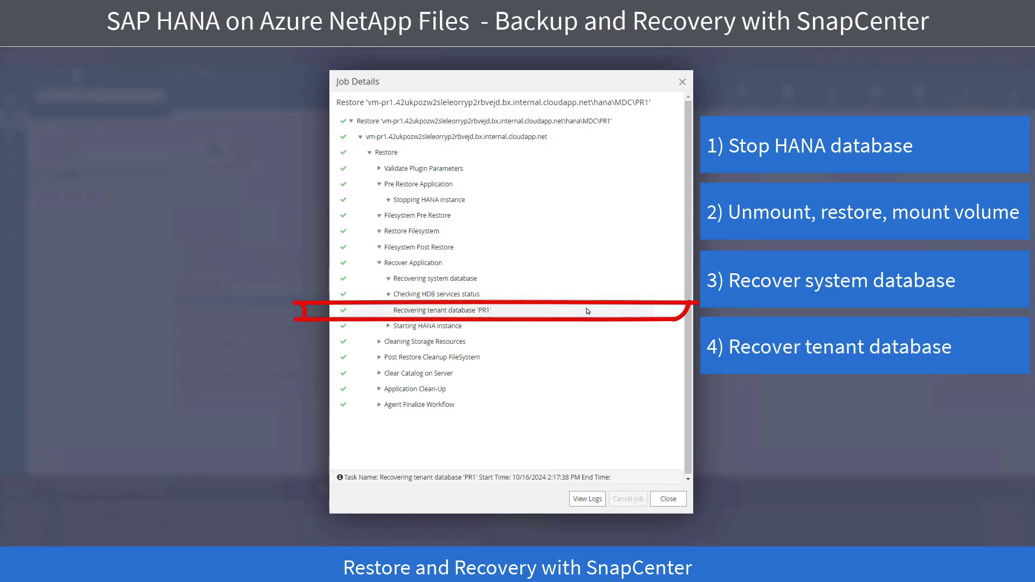
click(588, 311)
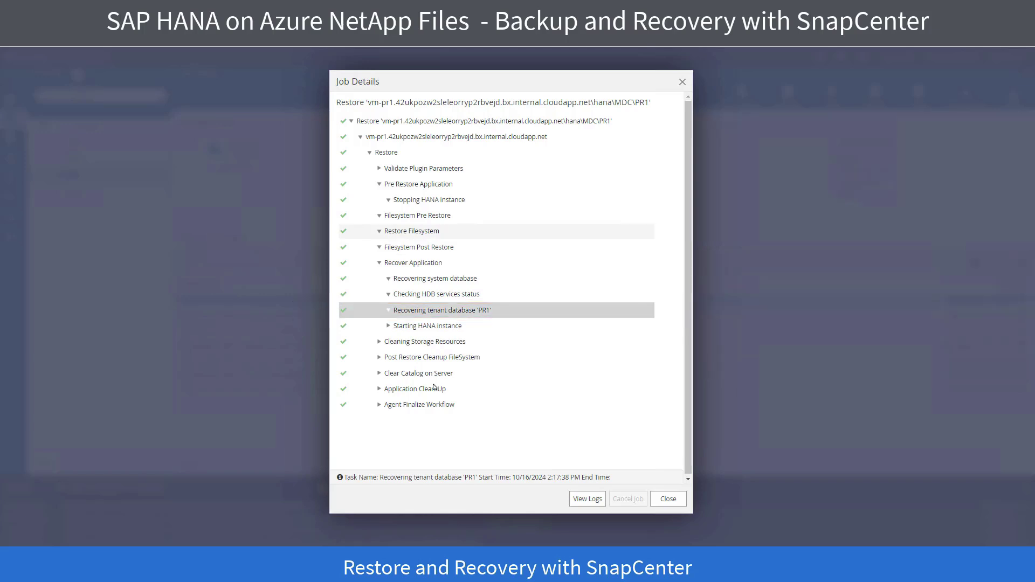
click(387, 153)
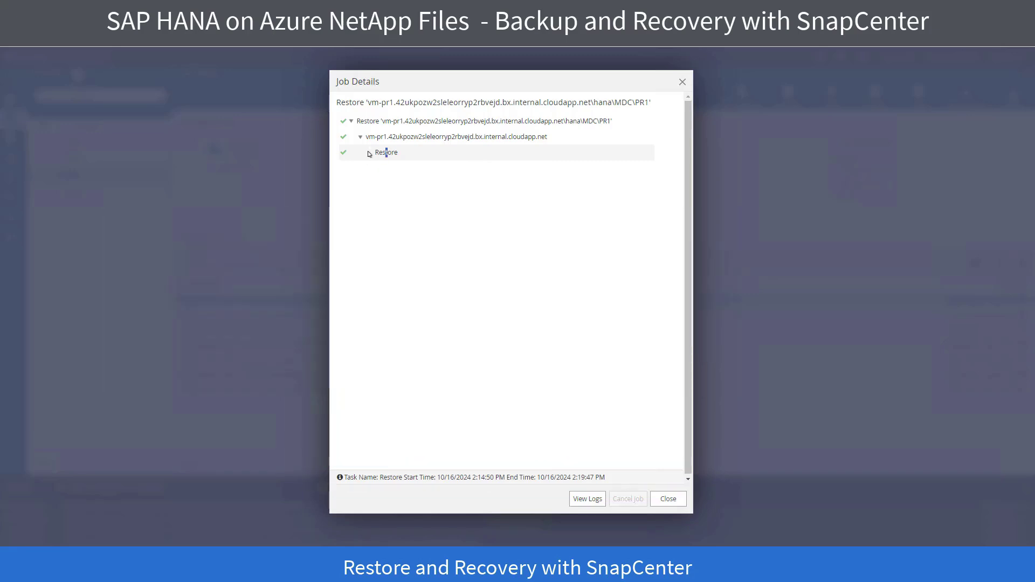
click(668, 499)
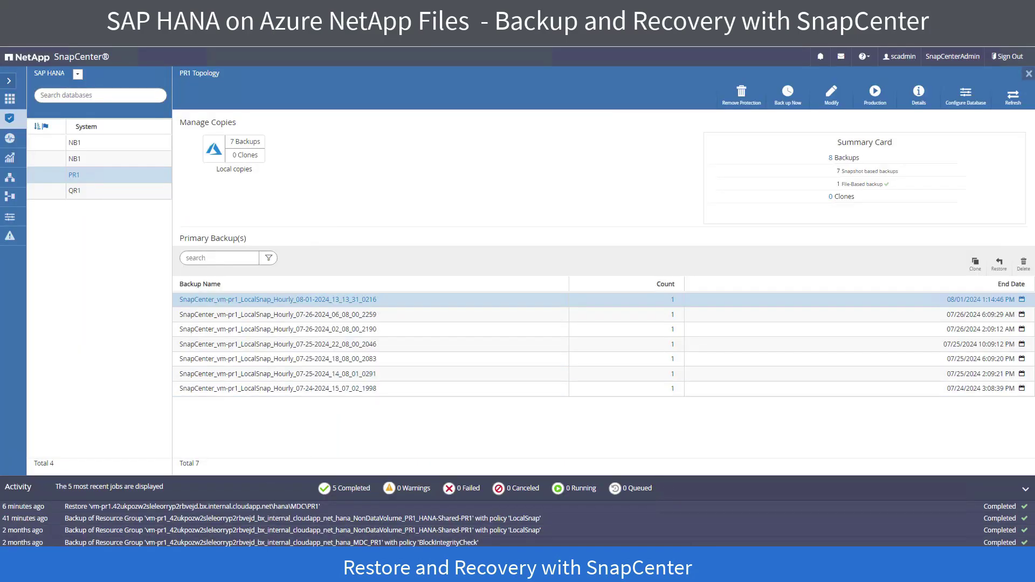
- Switch to SAP HANA Studio, refresh the PR1@PR1 overview, and check the SYSTEMDB@PR1 and PR1@PR1 entries
key(alt+Tab)
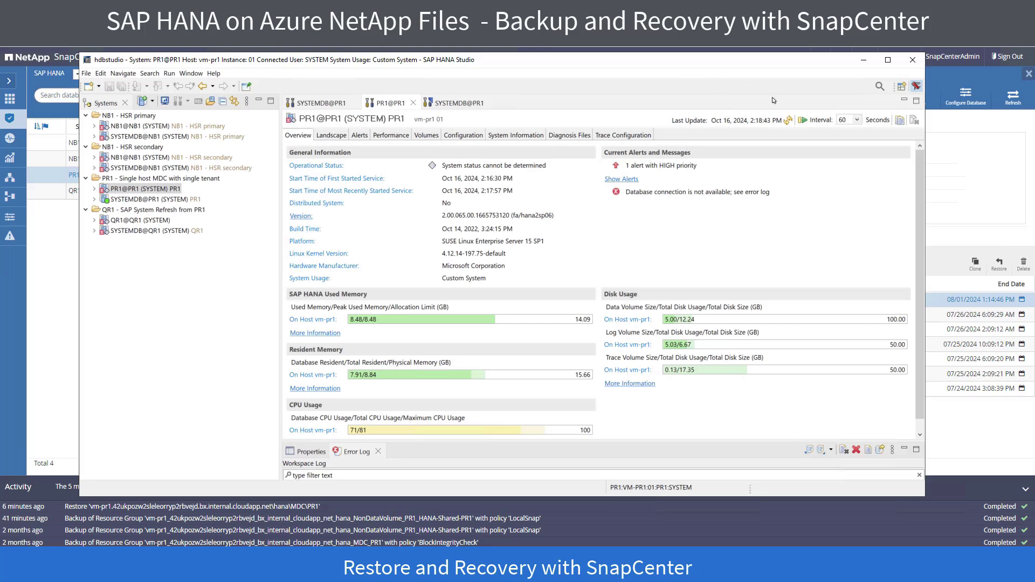
click(789, 121)
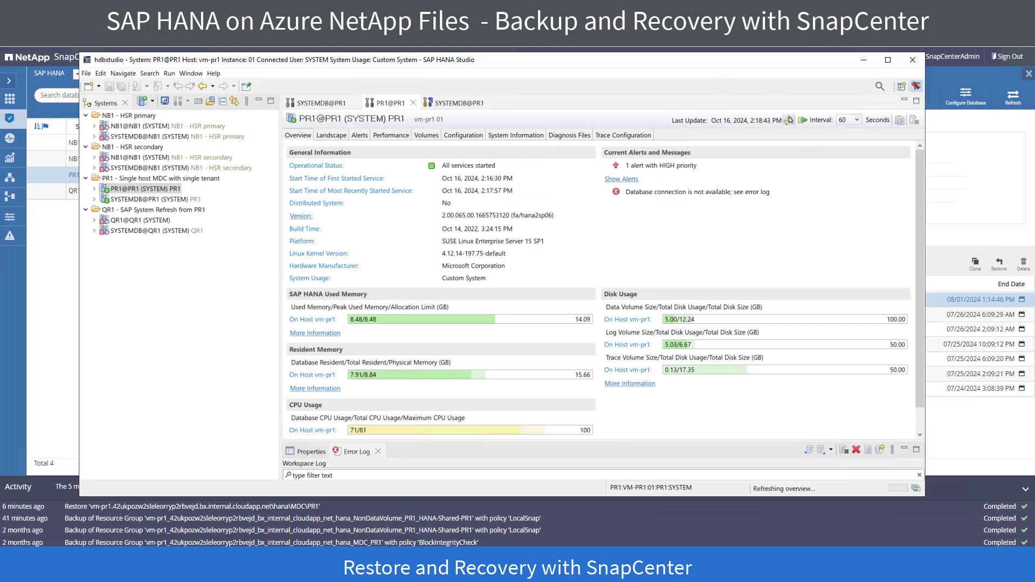
click(156, 198)
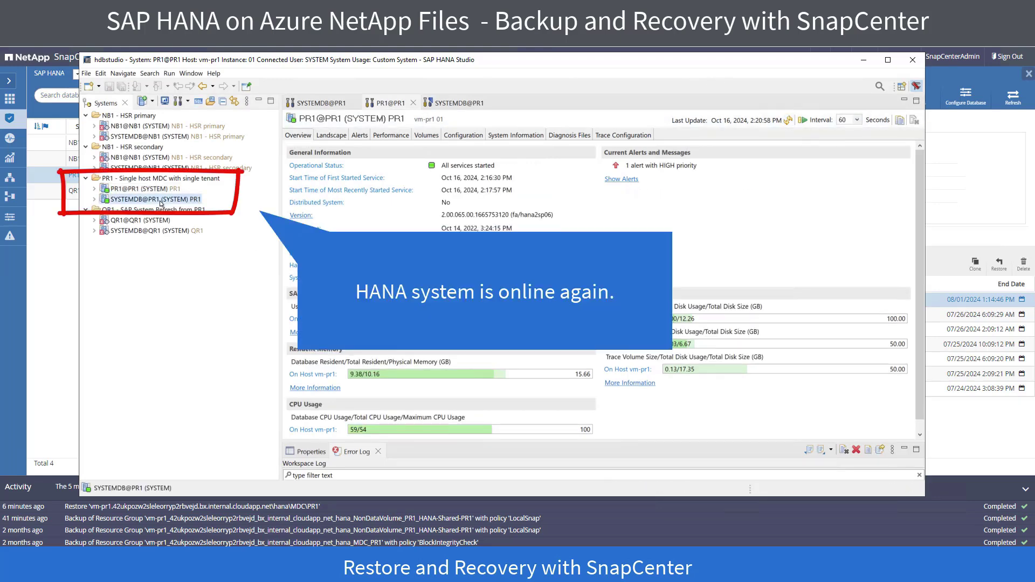
click(153, 190)
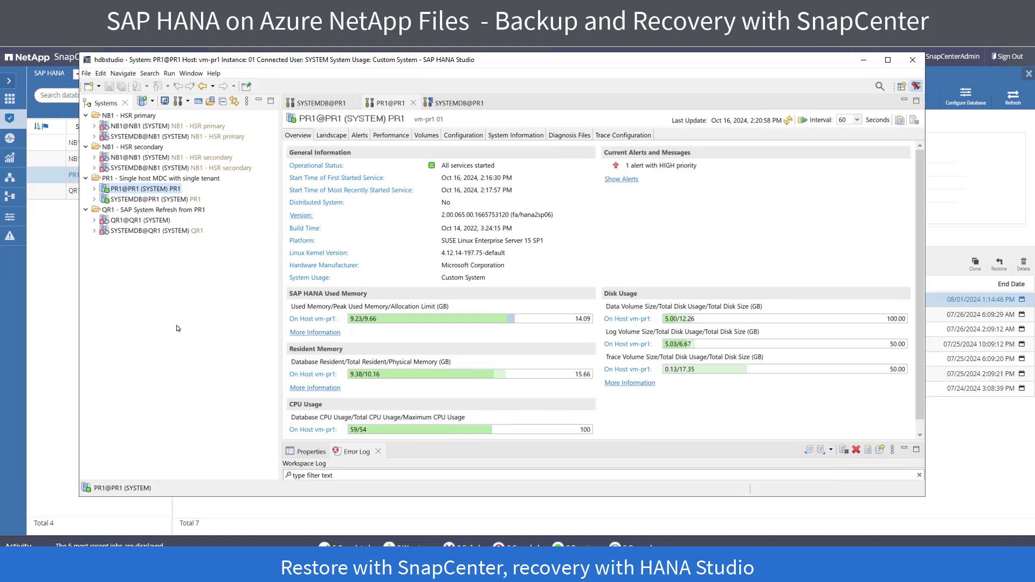
- Start system database recovery for SYSTEMDB@PR1, accepting the shutdown, to its most recent state using the backup catalog in /hanabackup/PR1/log/SYSTEMDB
click(186, 199)
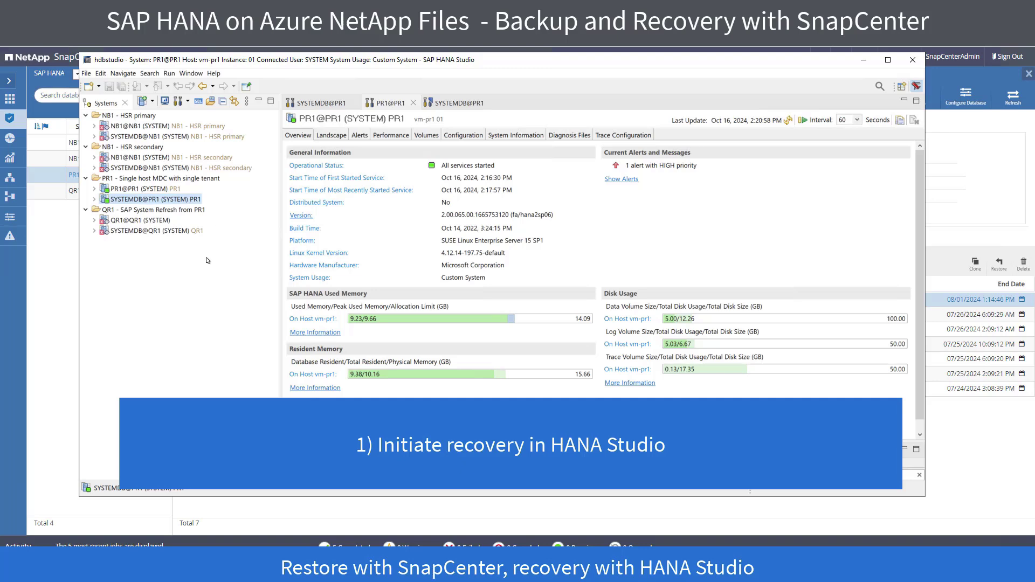
right_click(189, 201)
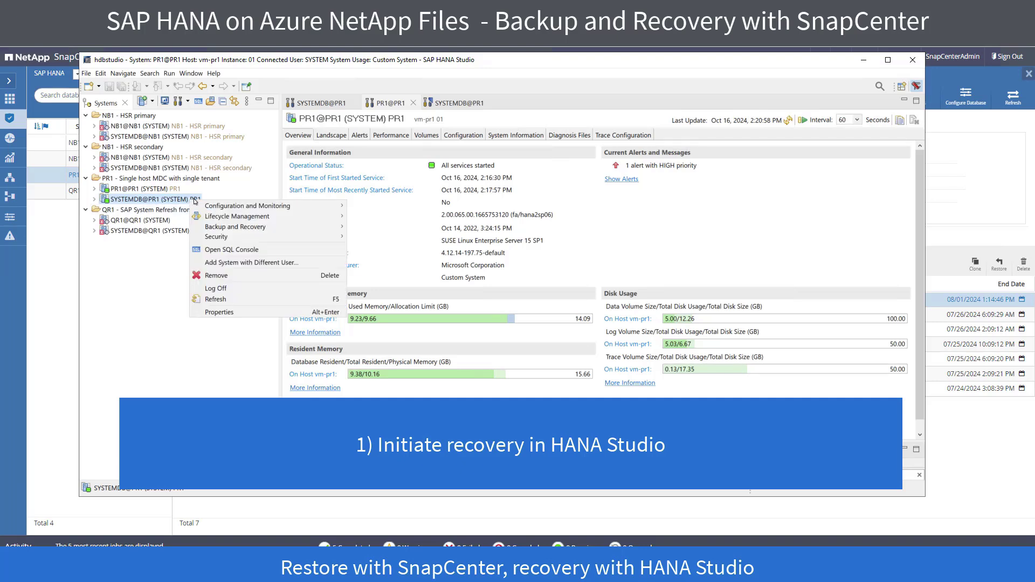
mouse_move(245, 228)
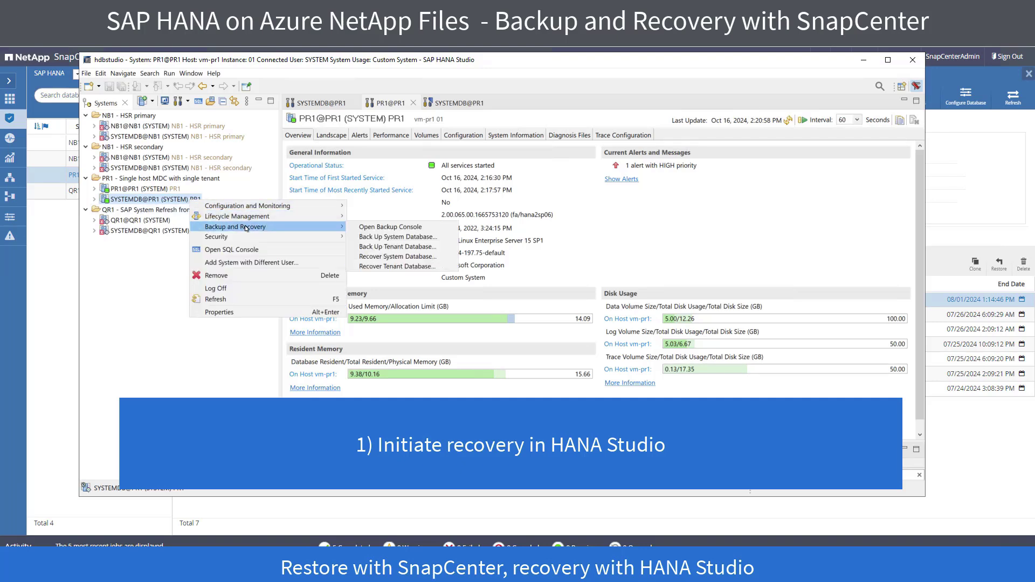
click(407, 258)
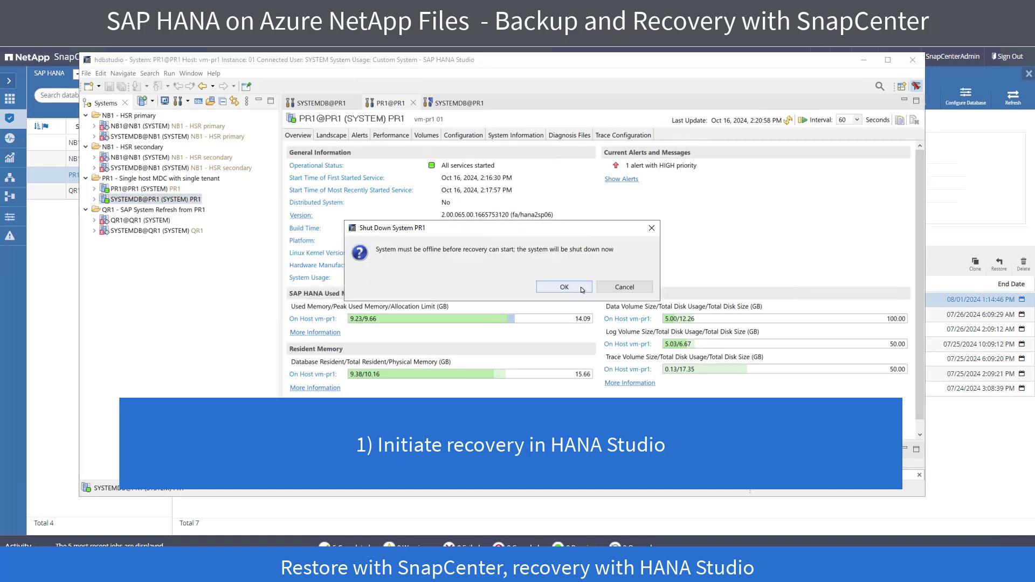
click(564, 287)
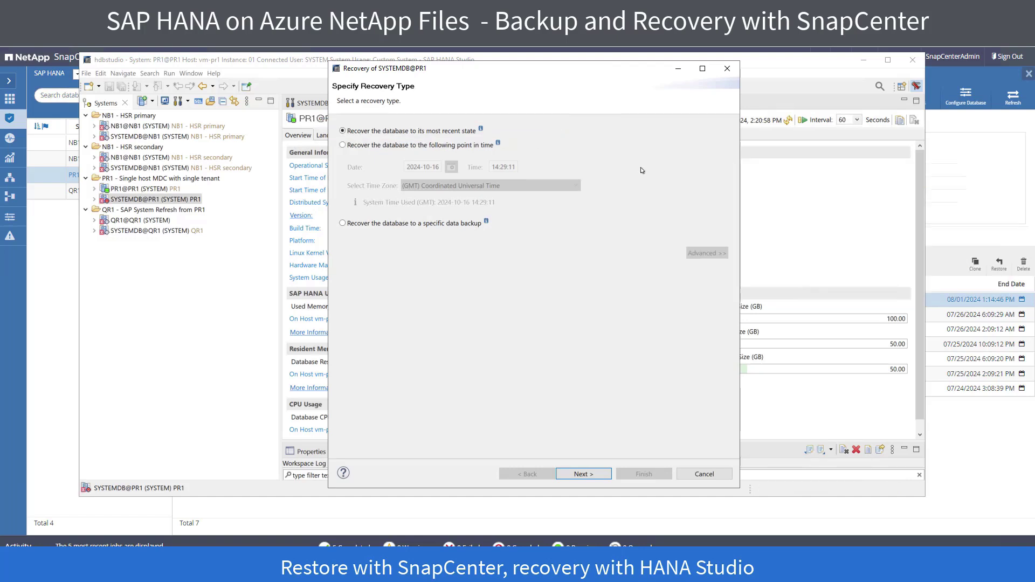
click(590, 474)
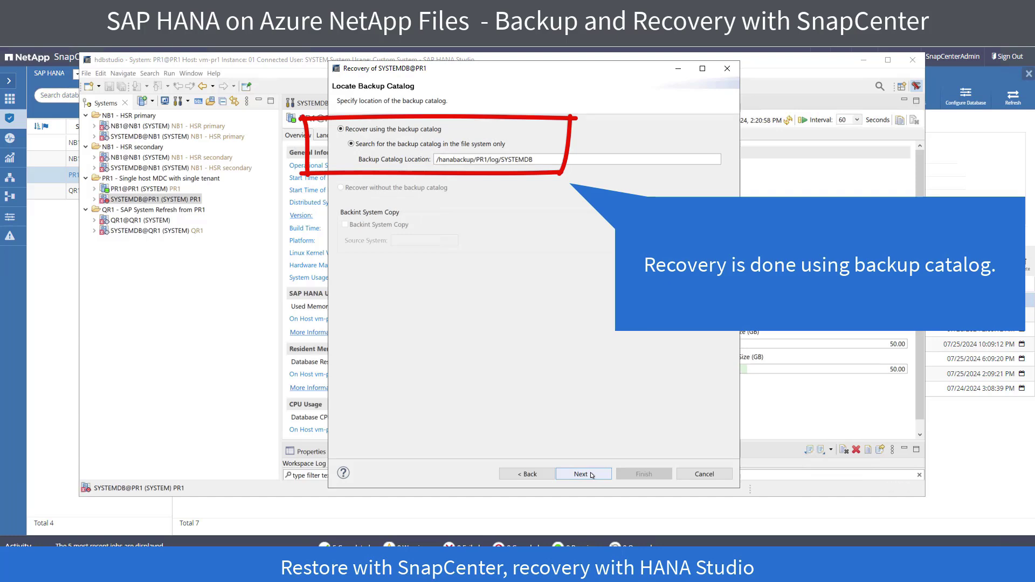
click(583, 475)
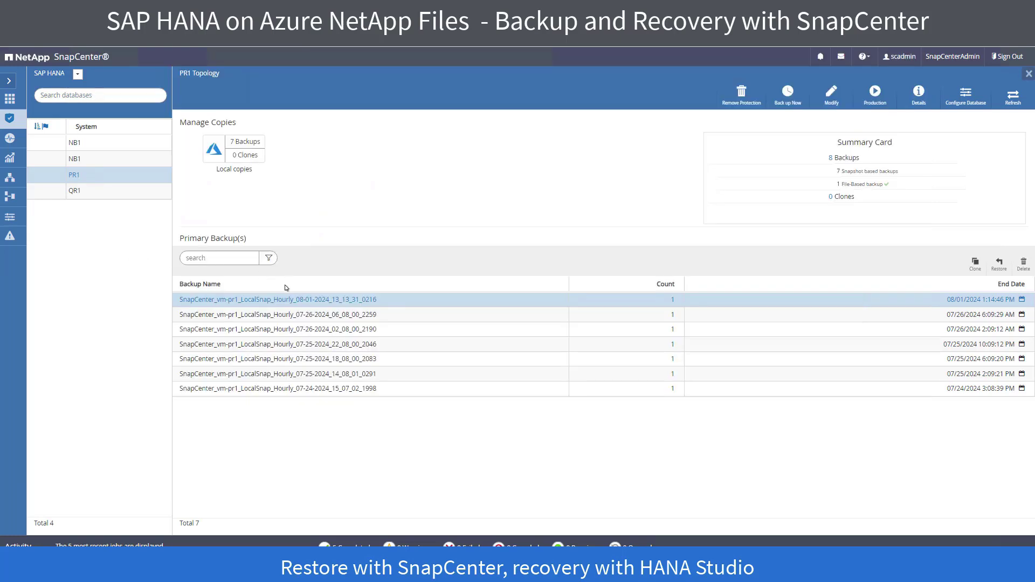
- In SnapCenter, start a restore from the selected 08-01-2024 PR1 backup as Complete Resource with Volume Revert
click(1000, 263)
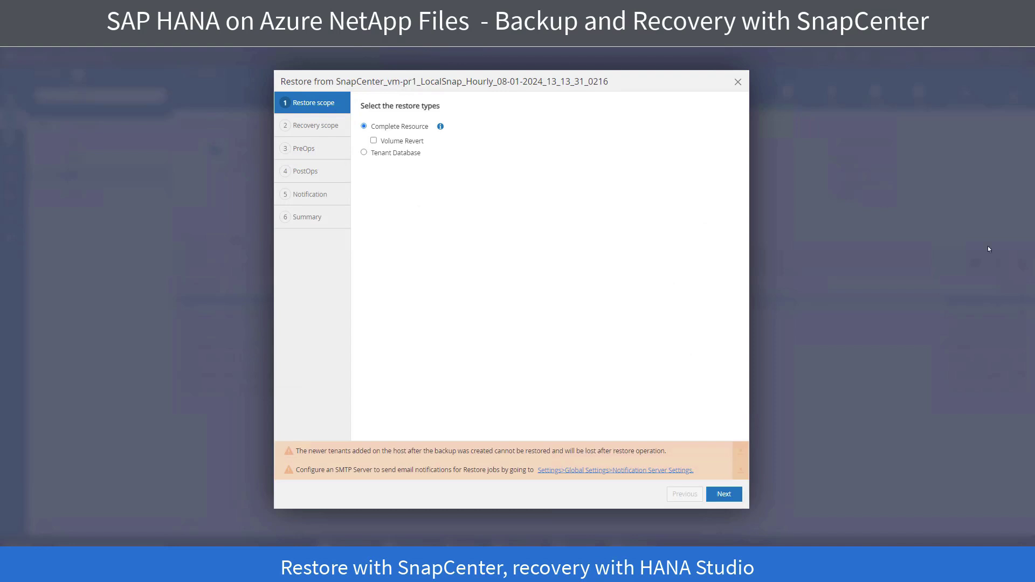
click(373, 140)
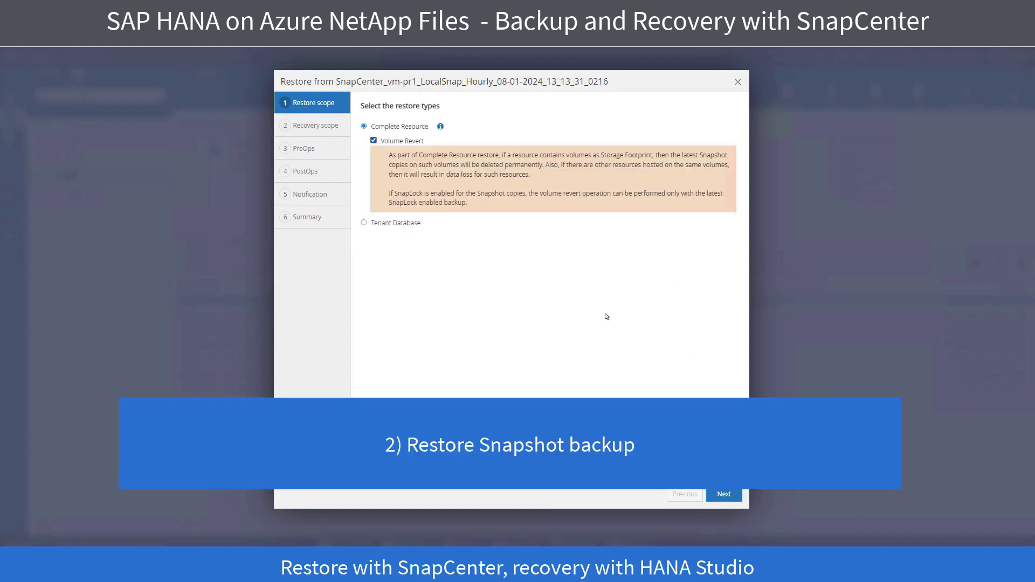
click(730, 497)
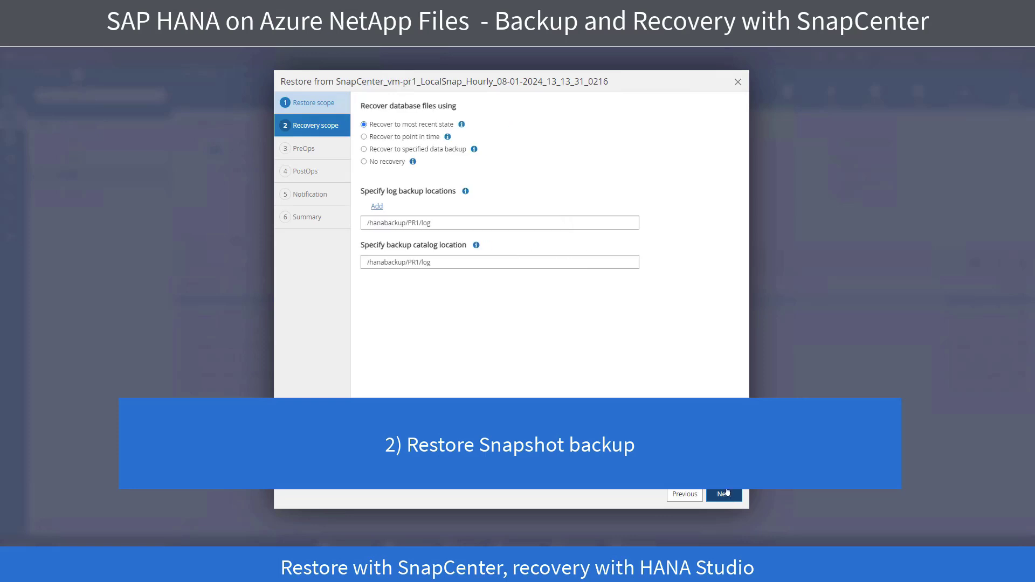
- Set the recovery scope to No recovery, launch the restore without pre or post commands, and open the restore job's details
click(364, 162)
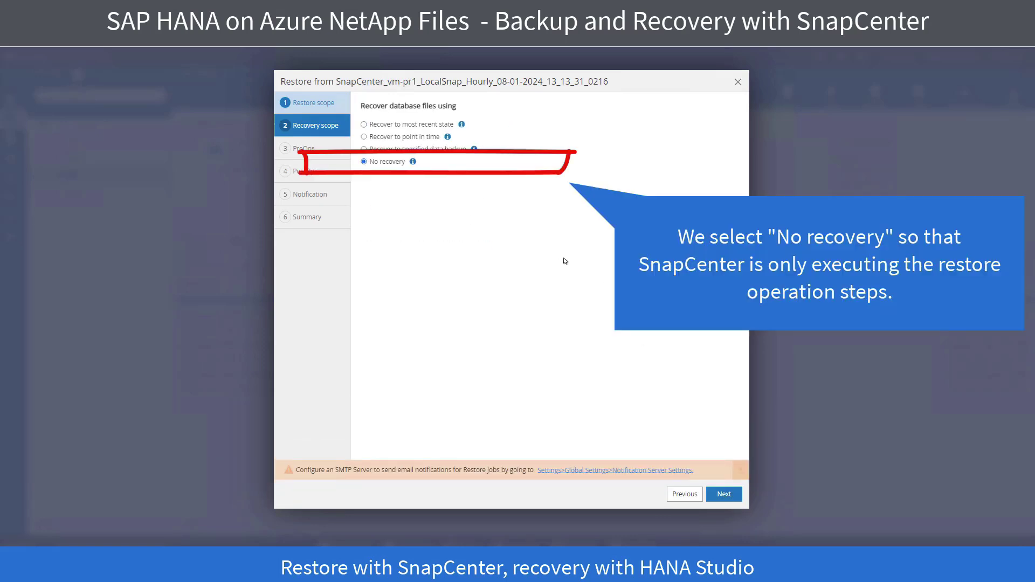
click(729, 496)
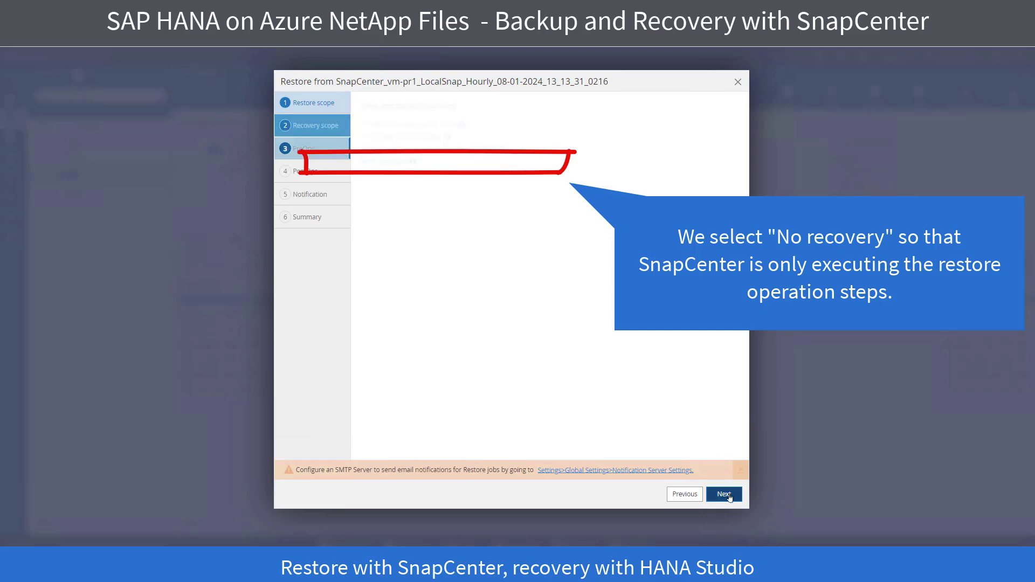
click(729, 498)
click(729, 497)
click(729, 497)
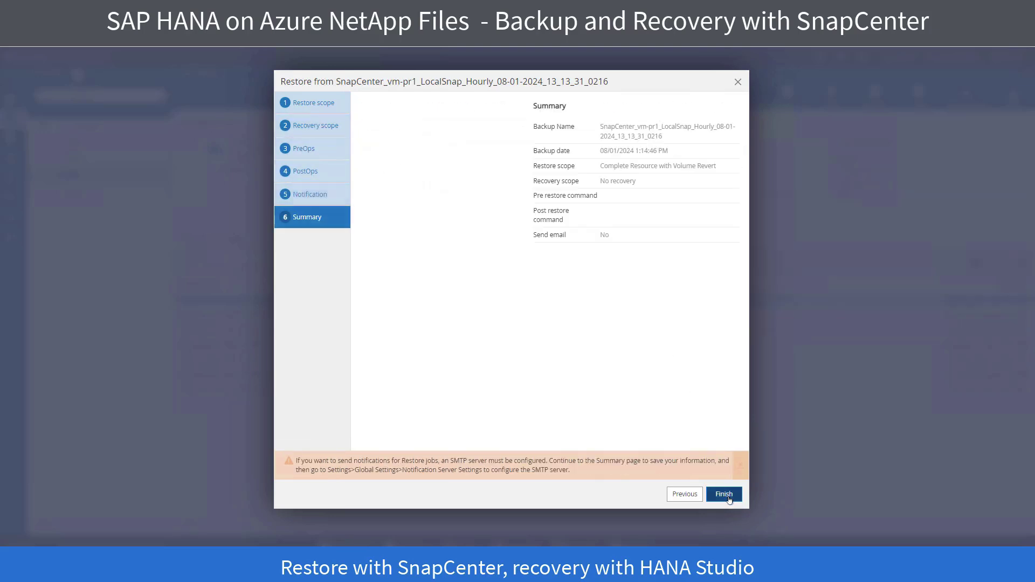
click(729, 496)
click(1023, 508)
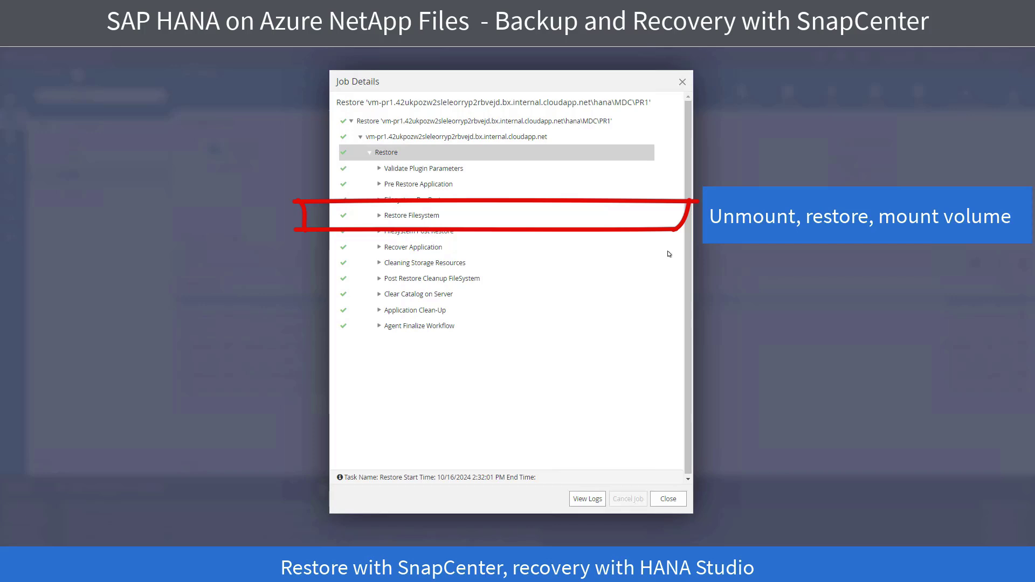
- Expand the Restore task in the job details and, in the PuTTY session, run ls -al /hana/data/PR1/mnt00001/* to examine the restored data
click(408, 153)
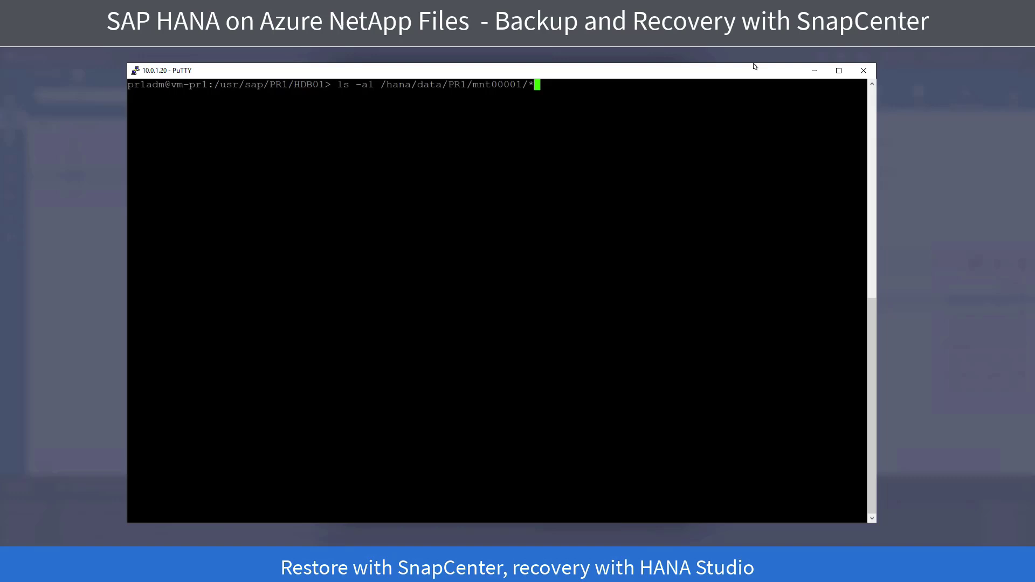
key(Return)
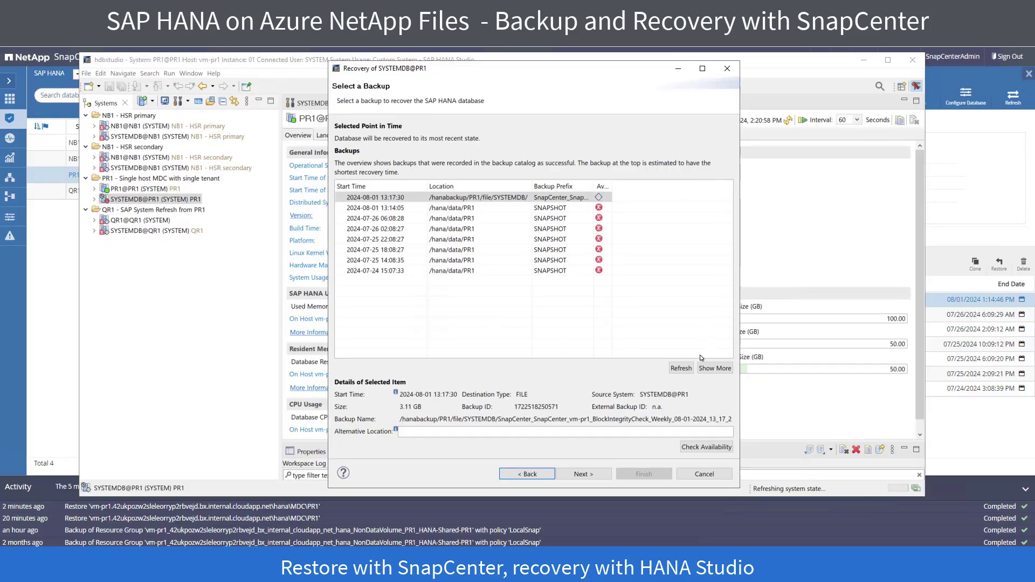
click(676, 368)
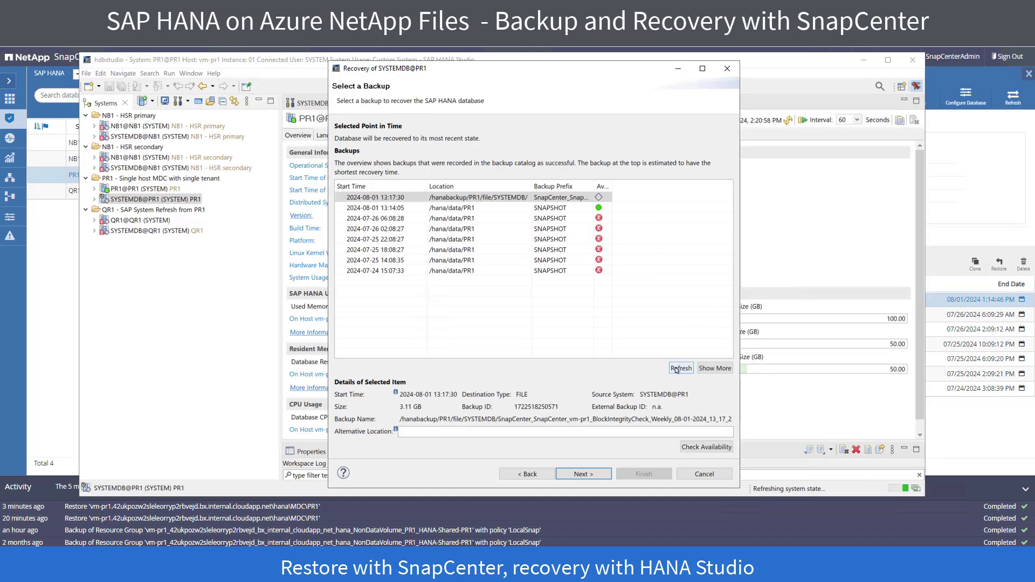
click(451, 210)
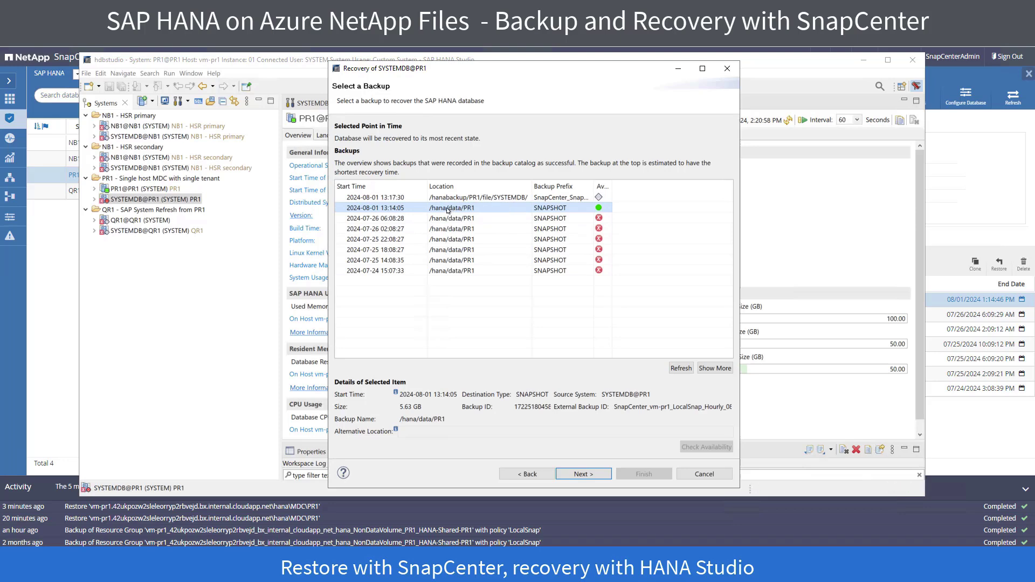
drag(739, 276, 850, 275)
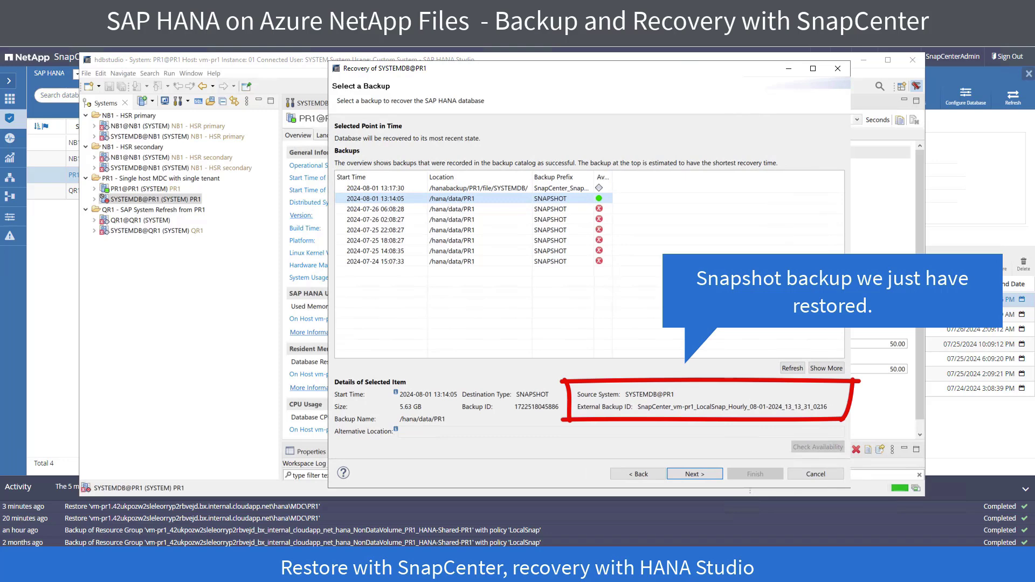
- Run the SYSTEMDB@PR1 recovery with log backups from /hanabackup/PR1/log/SYSTEMDB and the default other settings, and close the execution summary
click(697, 474)
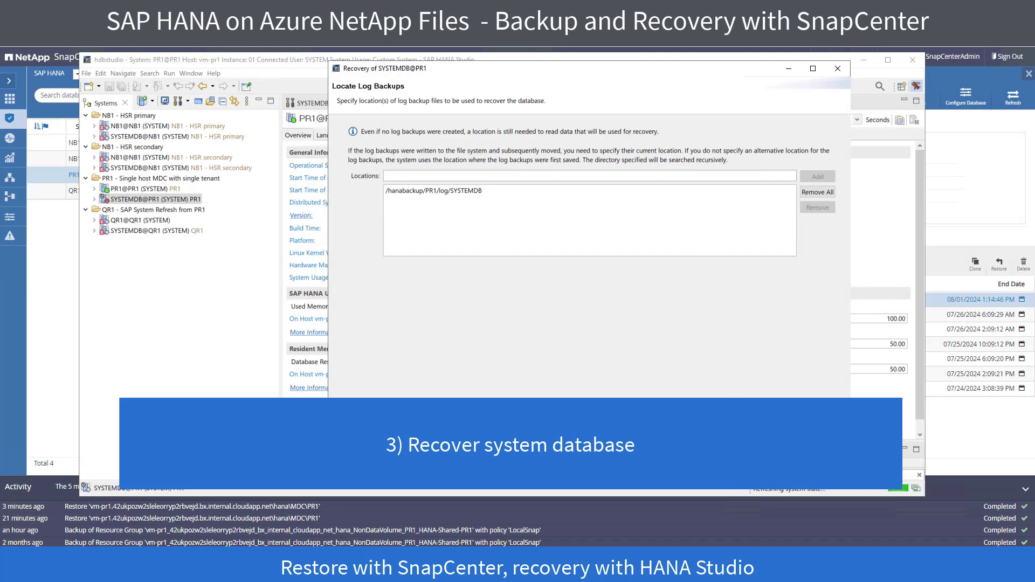
click(697, 473)
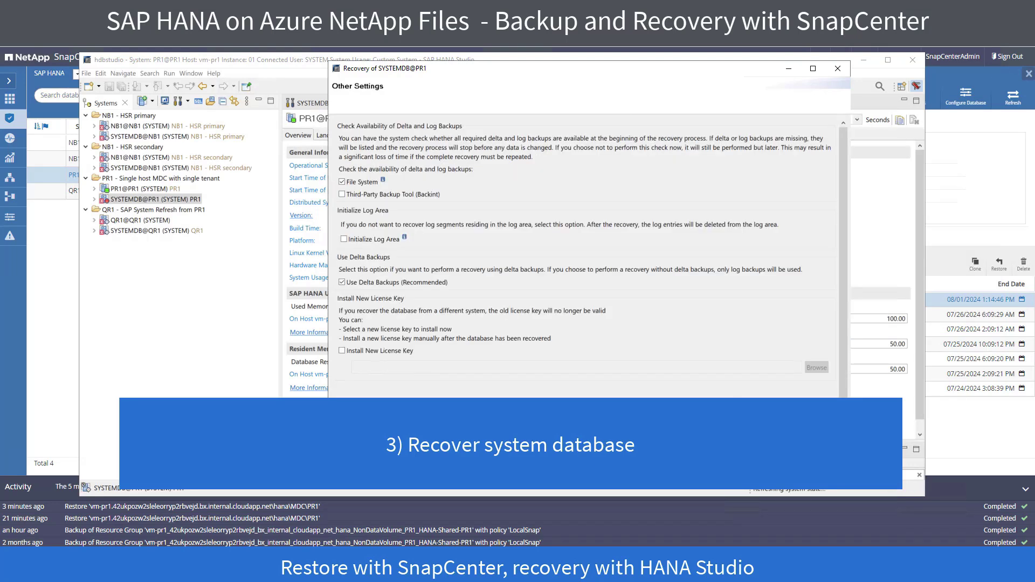
click(749, 474)
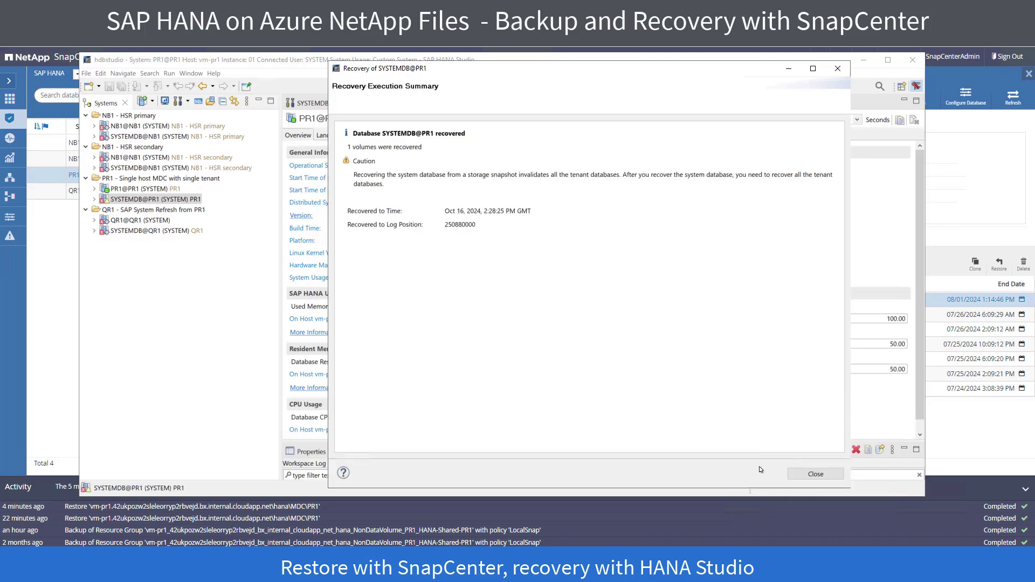
click(828, 475)
- Start tenant database recovery from SYSTEMDB@PR1 for tenant PR1, to its most recent state, and load its backup catalog
right_click(191, 201)
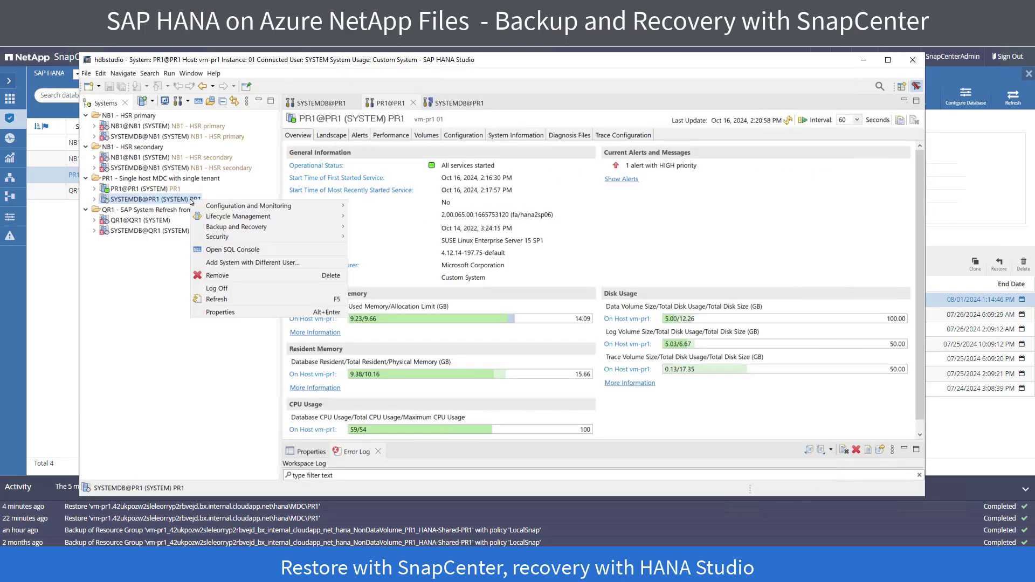
mouse_move(243, 227)
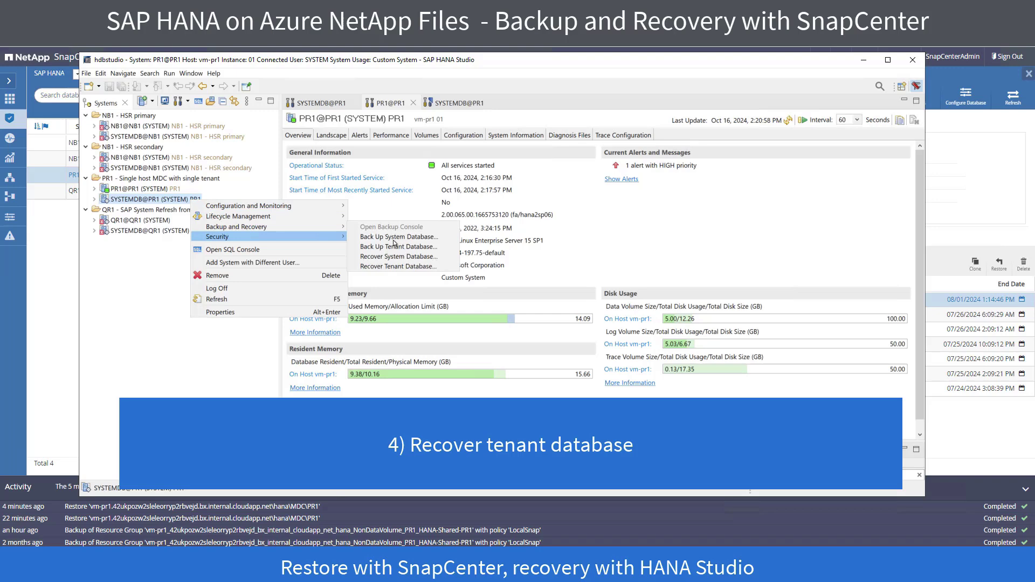
click(410, 266)
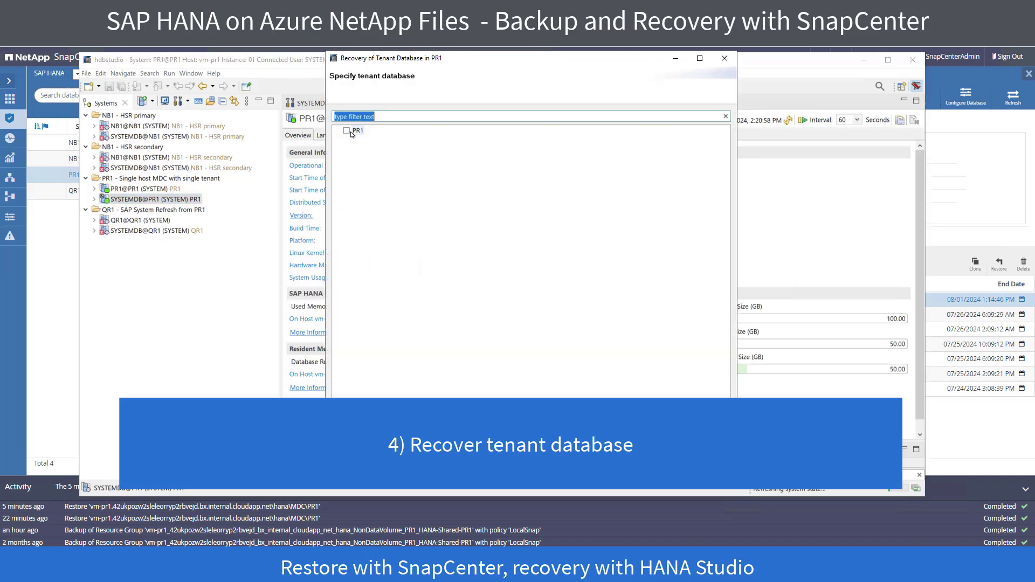
key(Return)
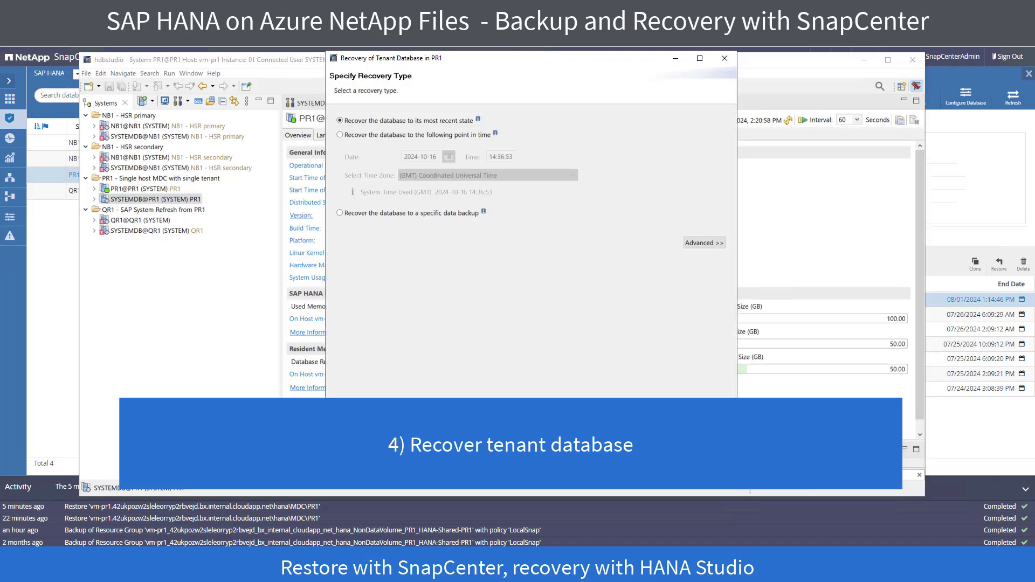
key(Return)
click(594, 278)
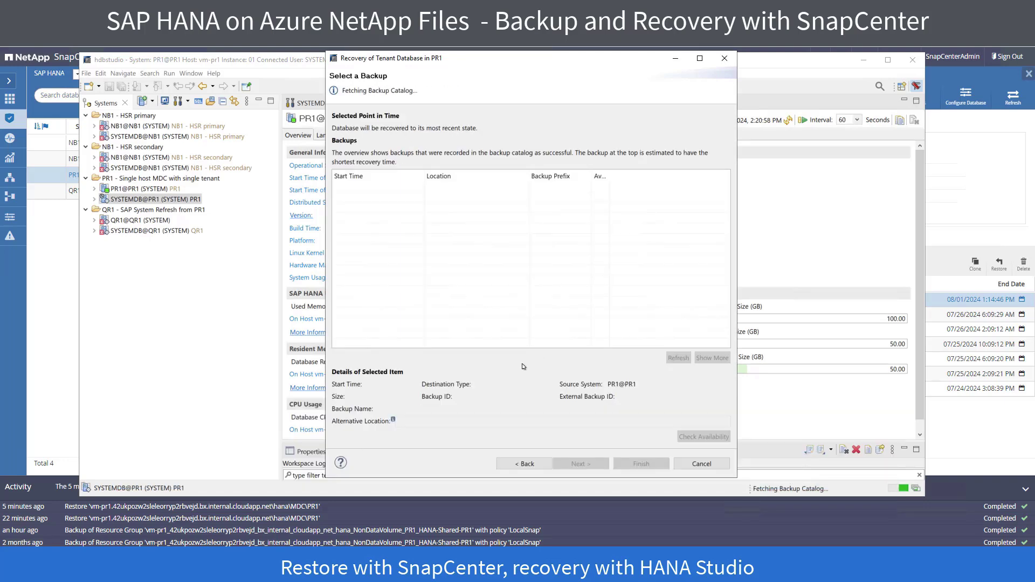
drag(737, 249, 834, 249)
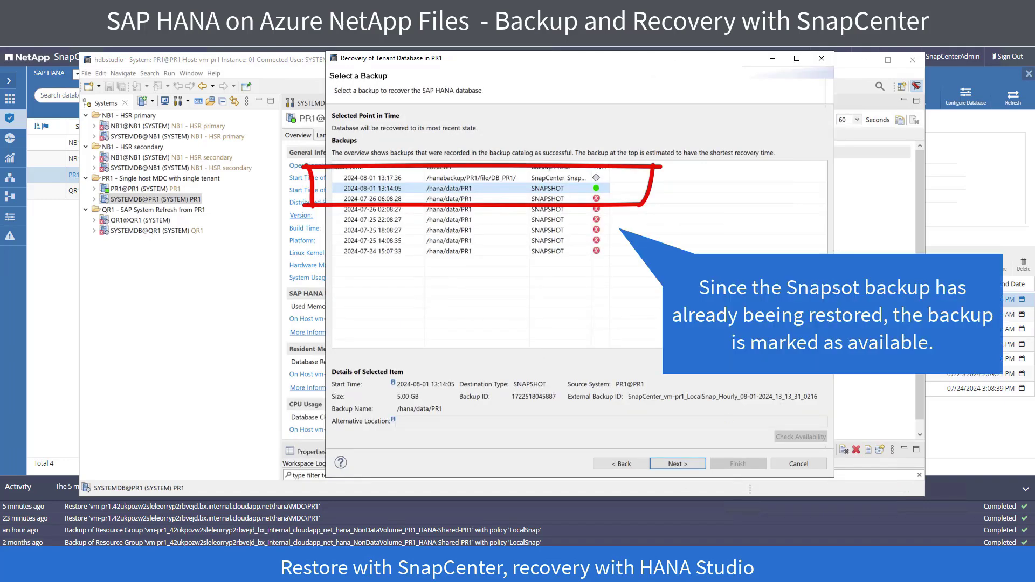
click(676, 464)
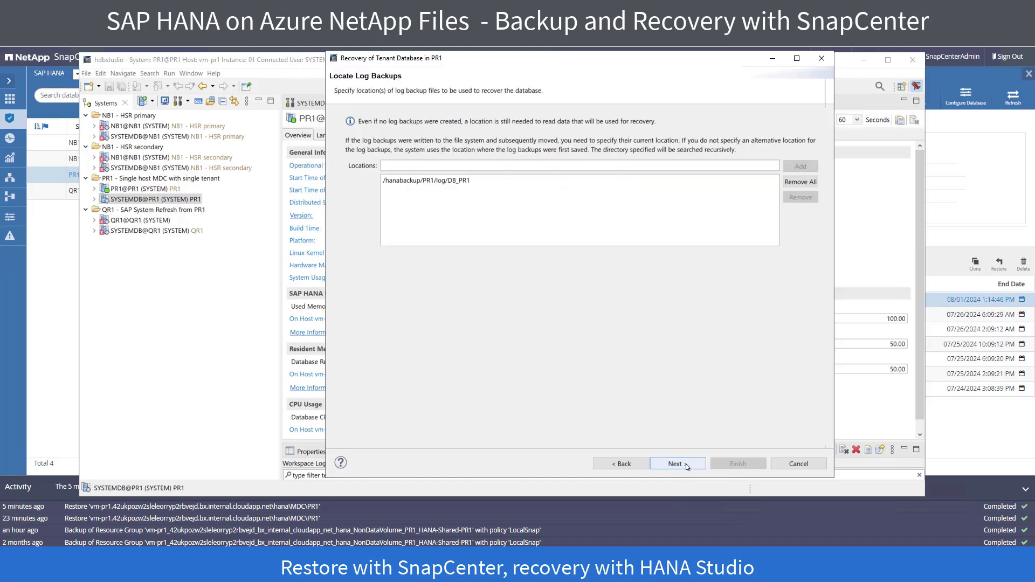
click(685, 465)
click(686, 465)
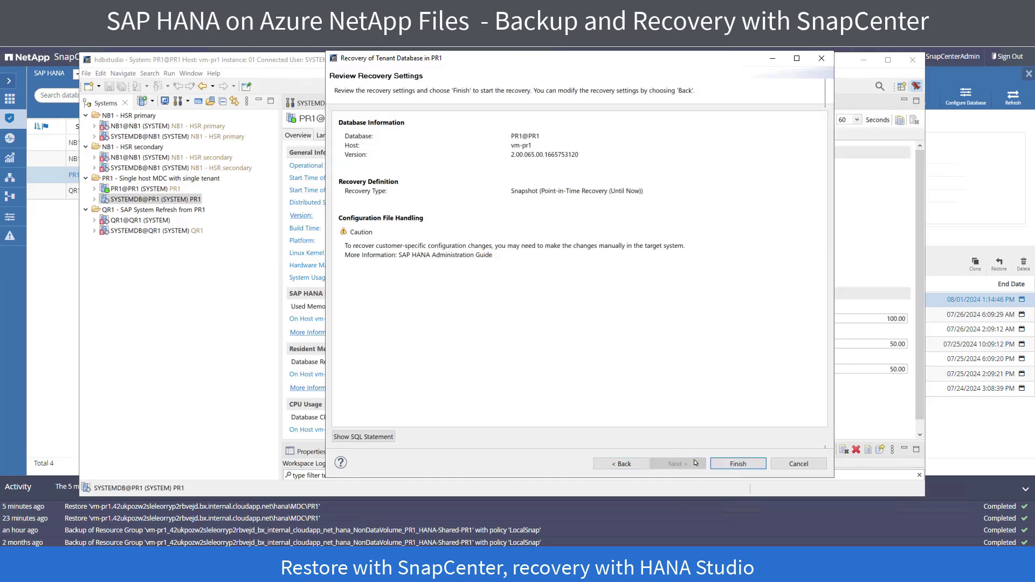
click(738, 463)
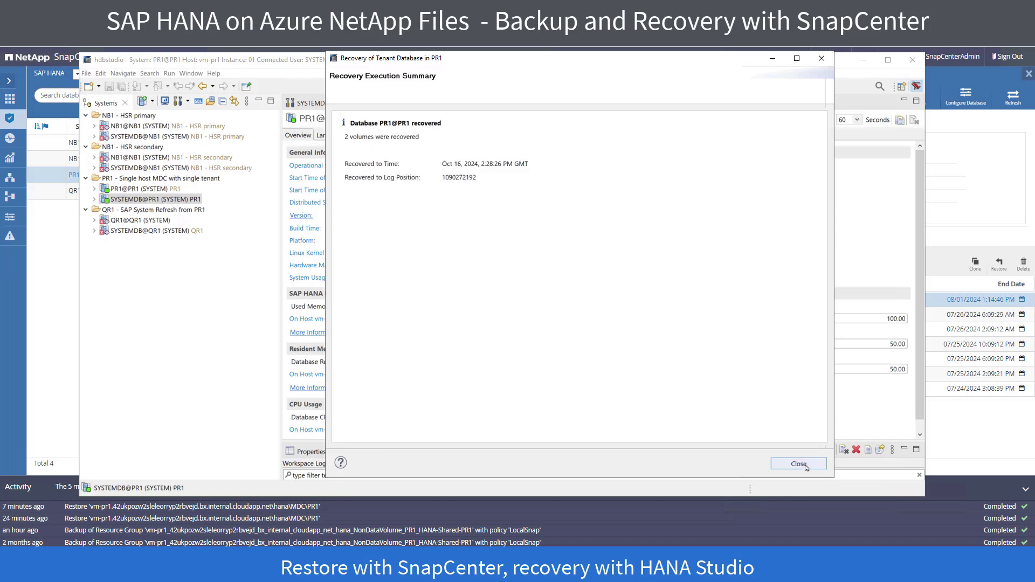
click(798, 464)
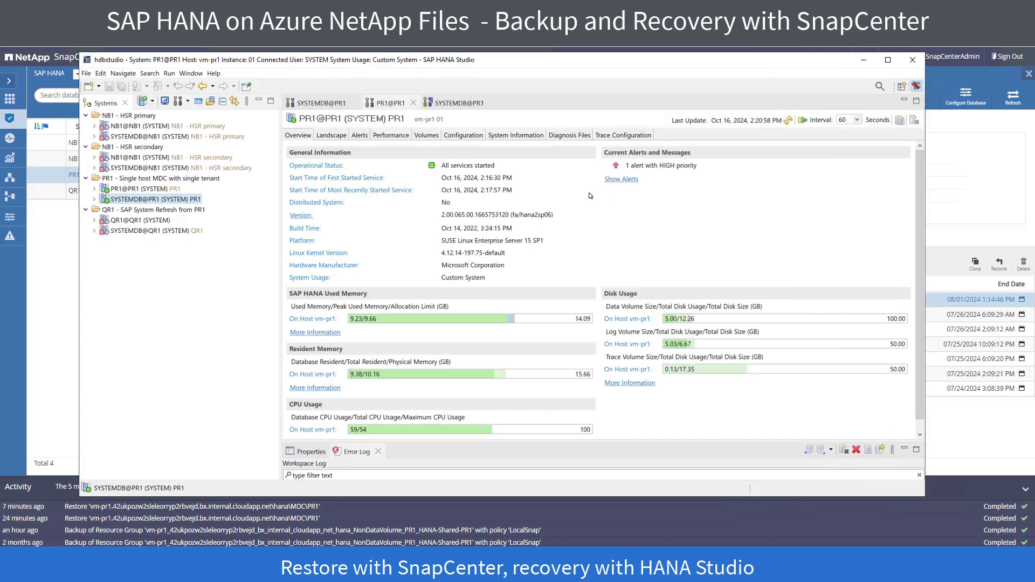